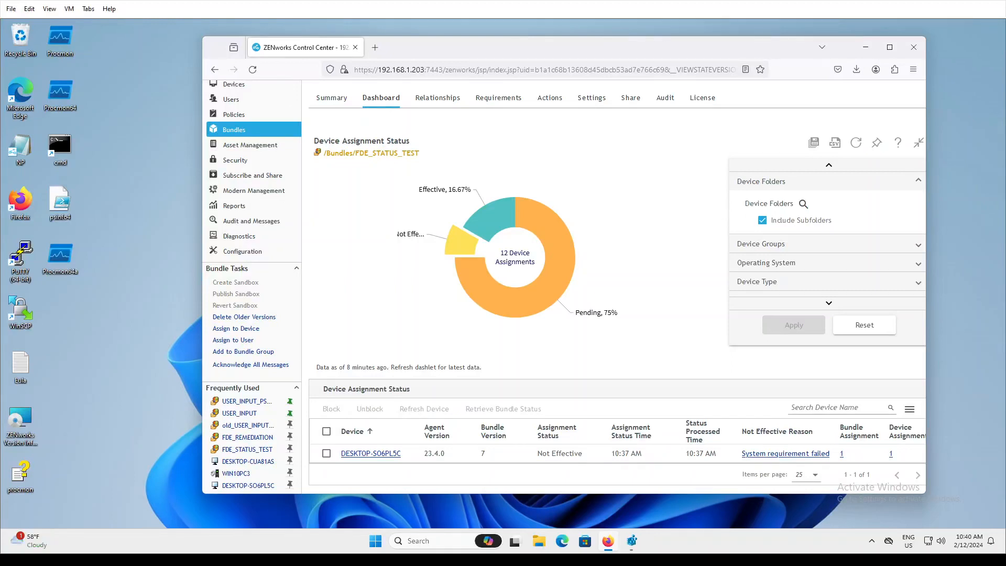
# Review the FDE_STATUS_TEST bundle's system requirements, checking the registry keys and values used in both filter sets
pyautogui.click(503, 99)
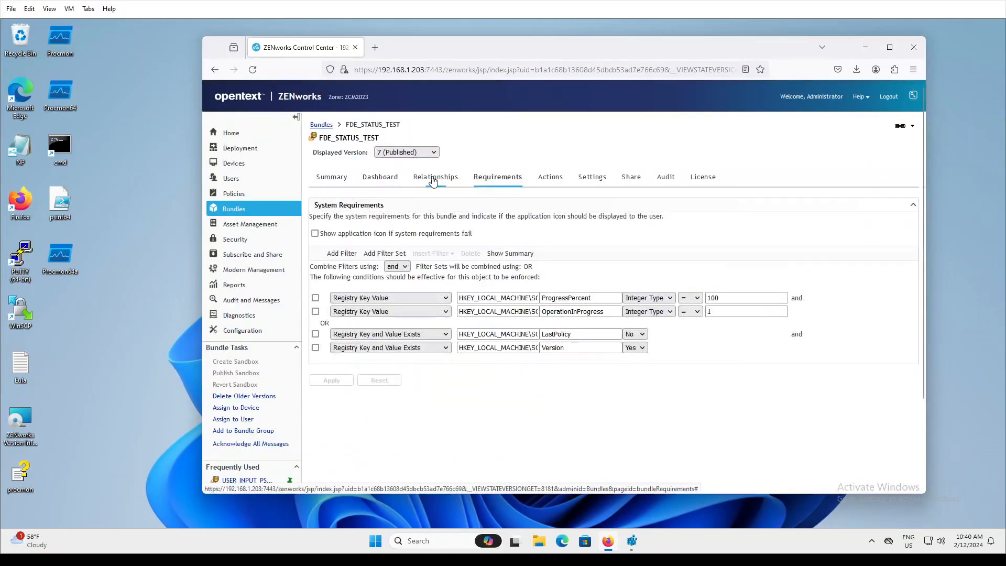
pyautogui.click(595, 298)
pyautogui.moveTo(595, 299)
pyautogui.mouseDown()
pyautogui.moveTo(532, 295)
pyautogui.moveTo(584, 303)
pyautogui.mouseUp()
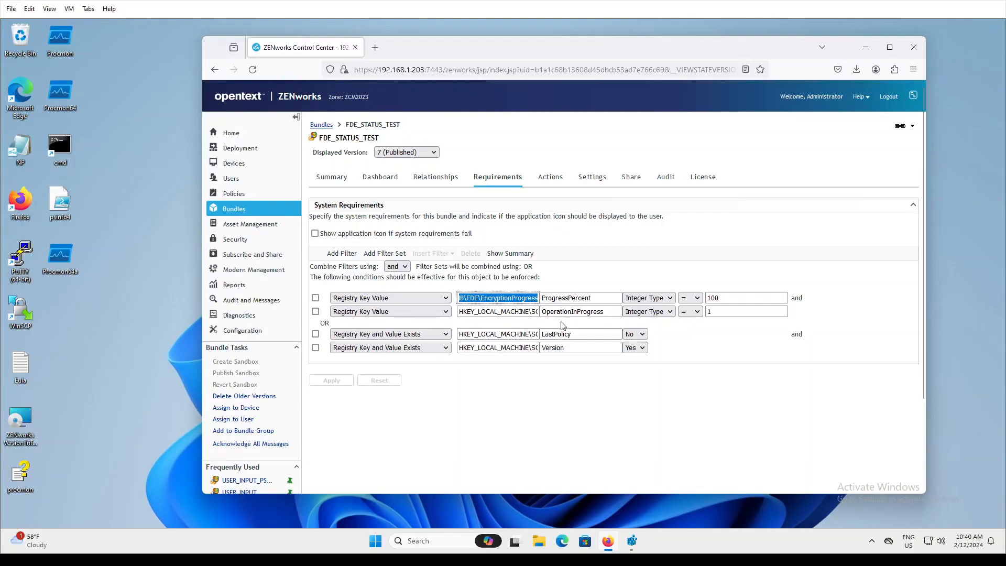
pyautogui.moveTo(543, 311); pyautogui.dragTo(629, 313)
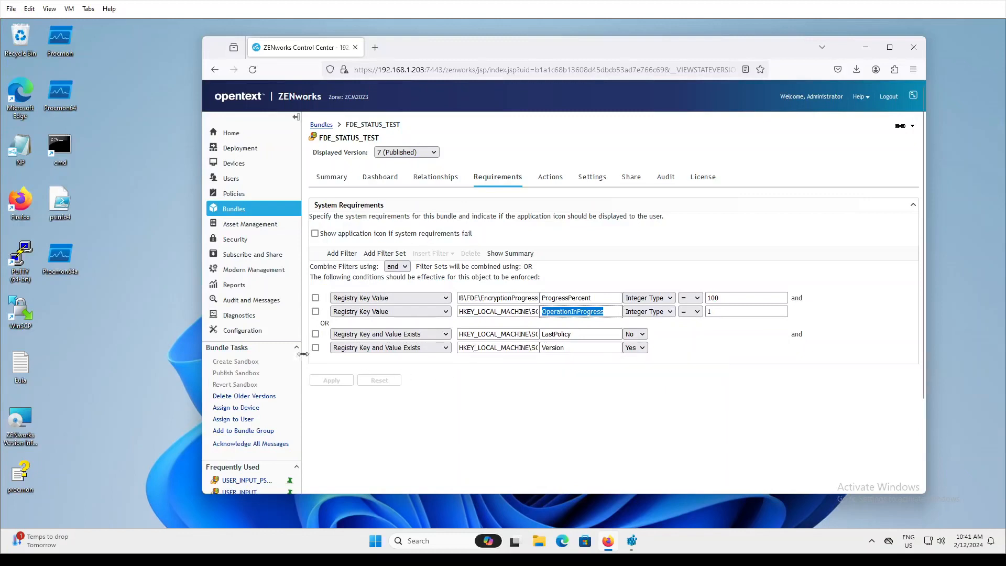
pyautogui.moveTo(577, 335); pyautogui.dragTo(529, 335)
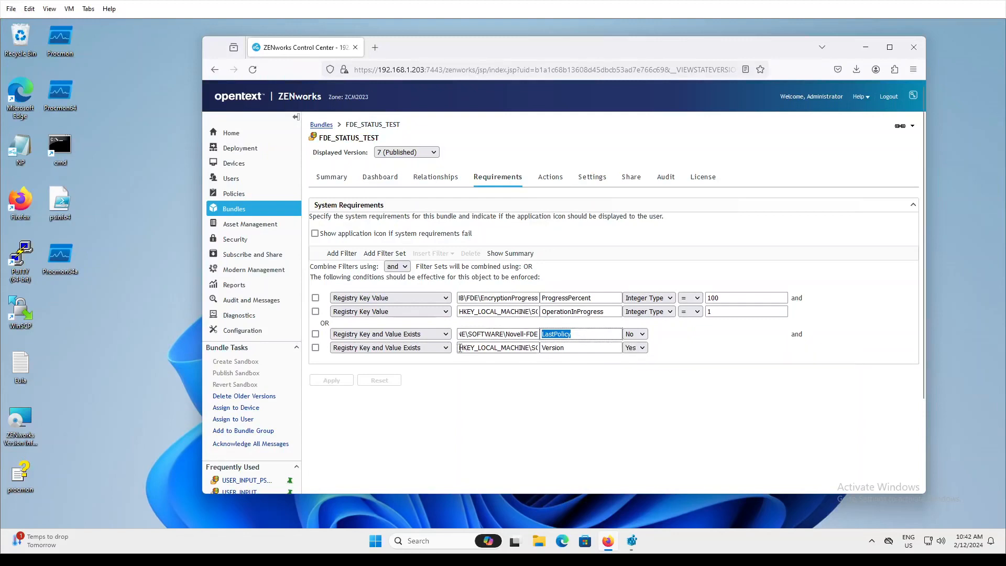
pyautogui.moveTo(460, 348); pyautogui.dragTo(645, 357)
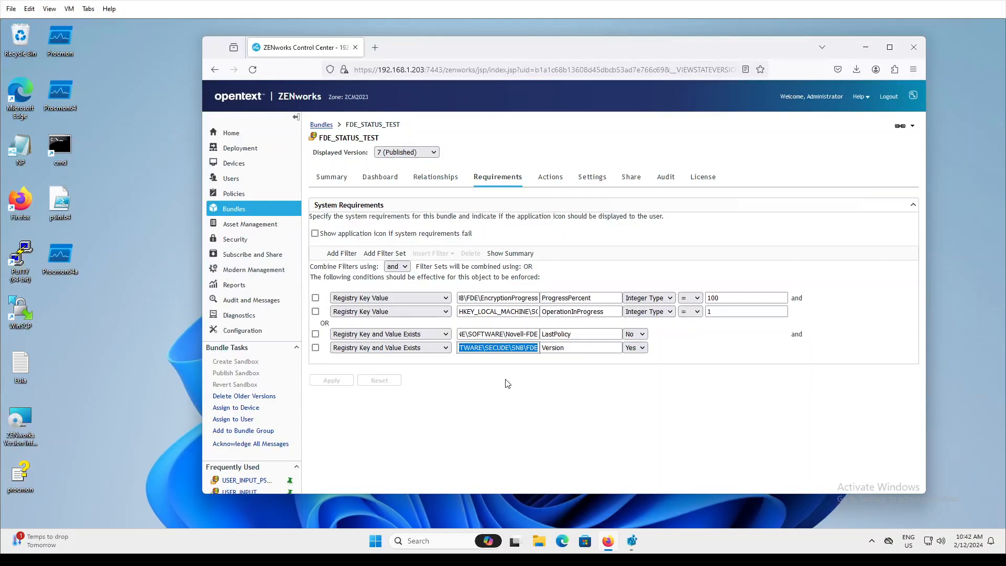
# Check the bundle's device relationships and list the Not Effective devices in its Device Assignment Status dashboard
pyautogui.click(435, 178)
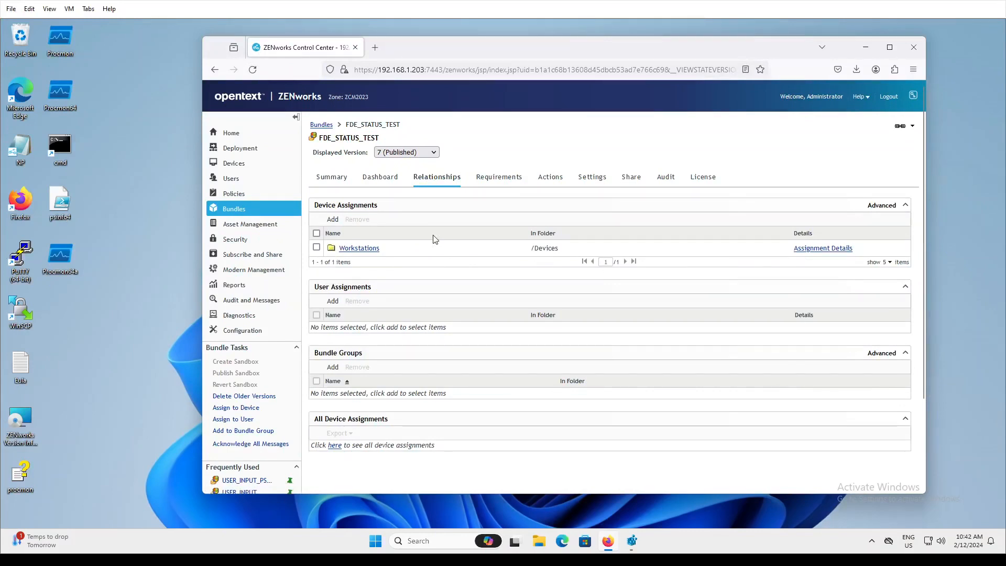
pyautogui.click(375, 176)
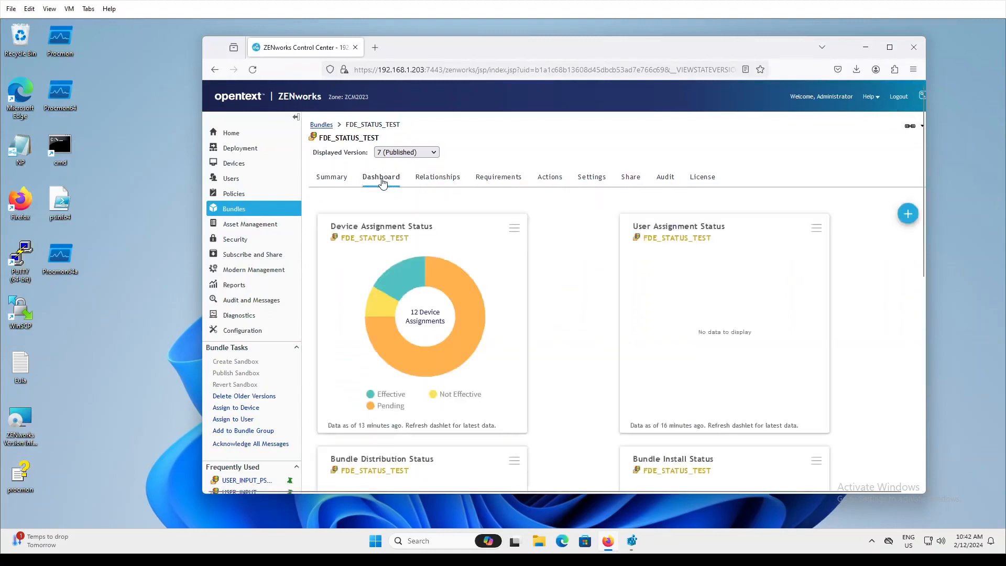
pyautogui.moveTo(446, 275)
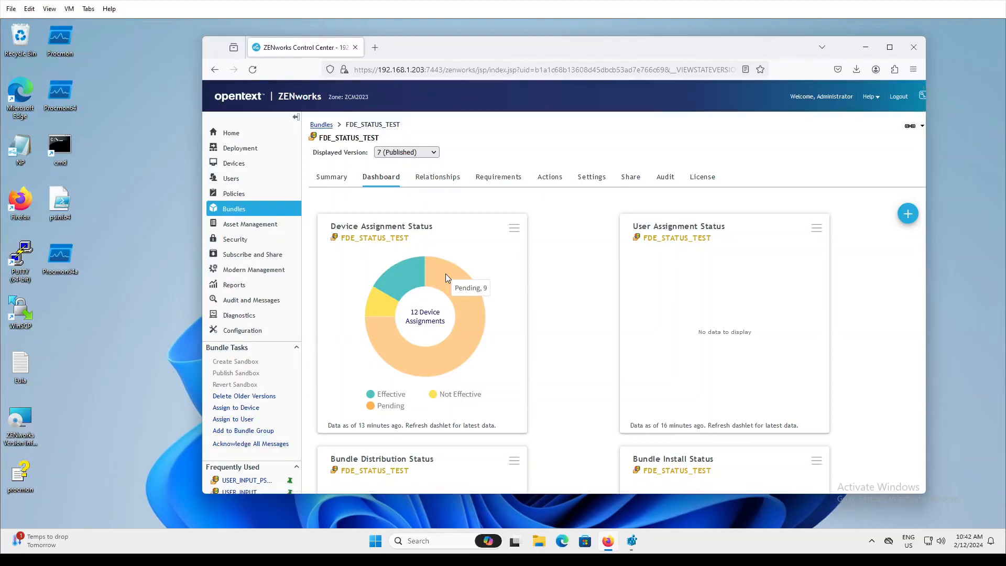
pyautogui.click(394, 290)
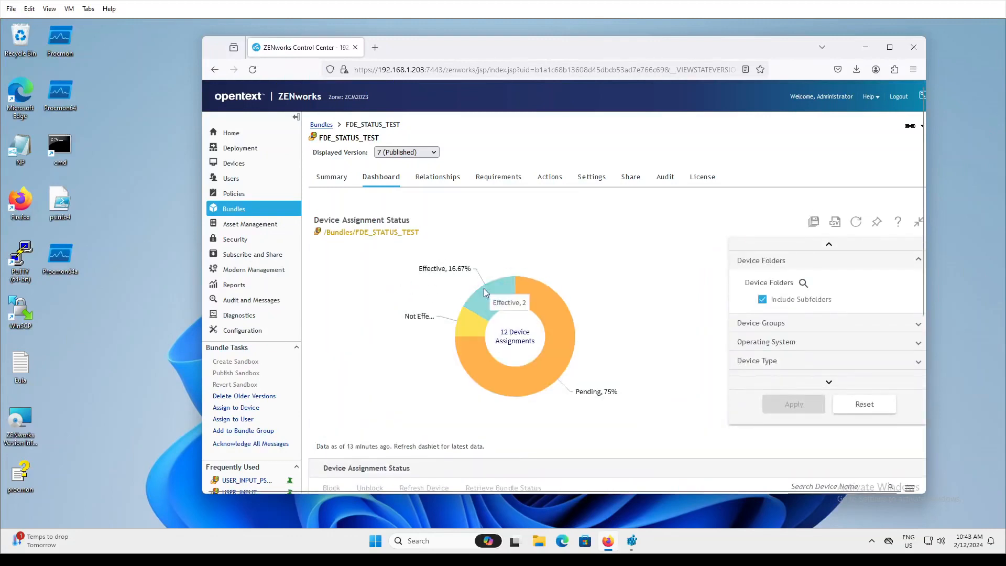
pyautogui.click(457, 322)
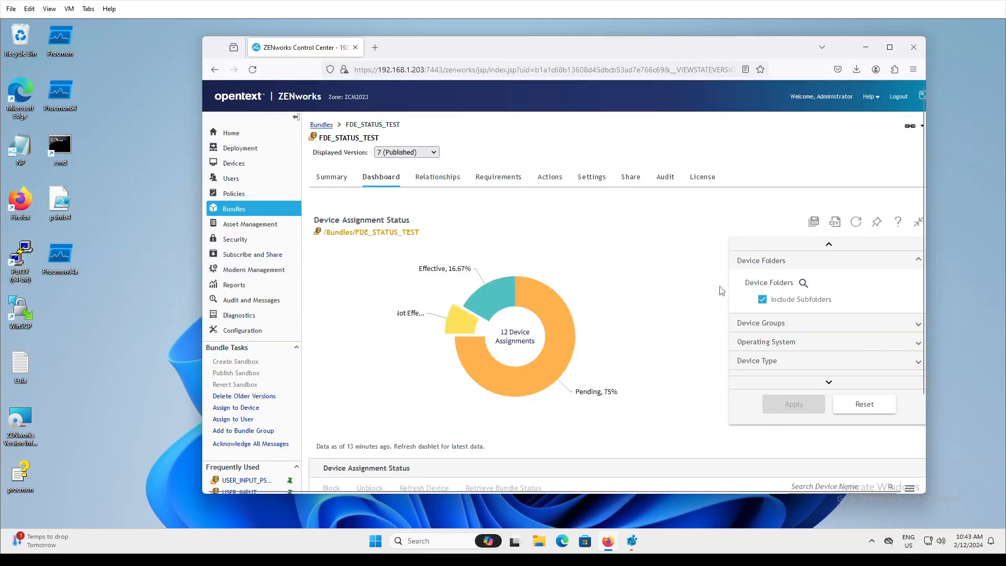
pyautogui.moveTo(922, 166); pyautogui.dragTo(978, 257)
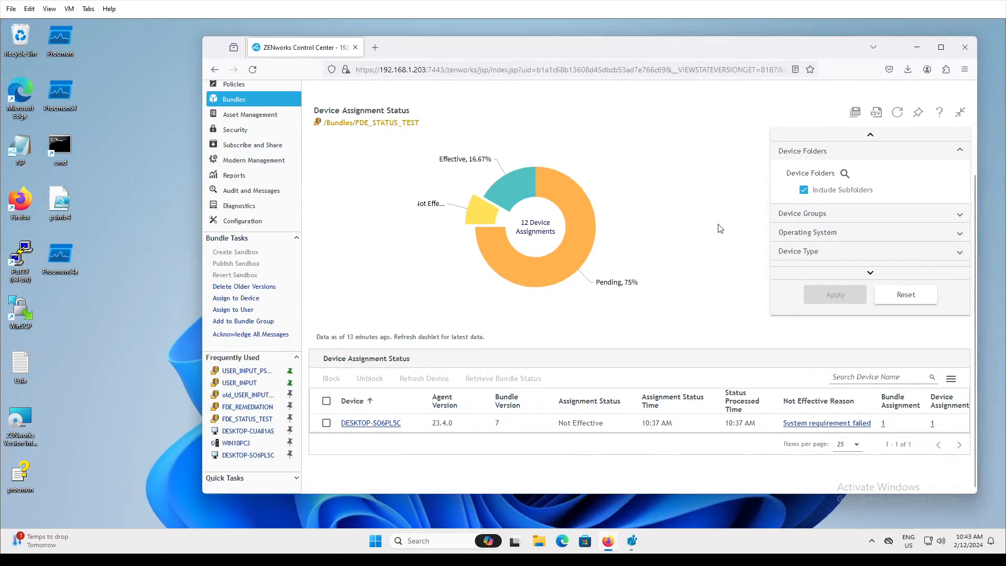
# Examine the failed system requirements behind DESKTOP-SO6PL5C's Not Effective status and close the details
pyautogui.click(826, 424)
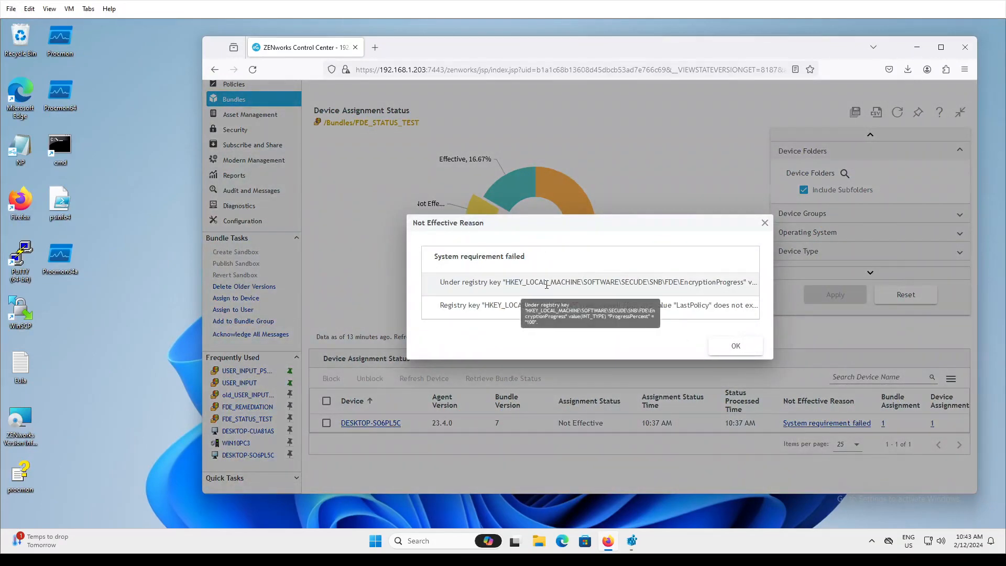
pyautogui.moveTo(547, 285); pyautogui.dragTo(763, 283)
pyautogui.click(704, 281)
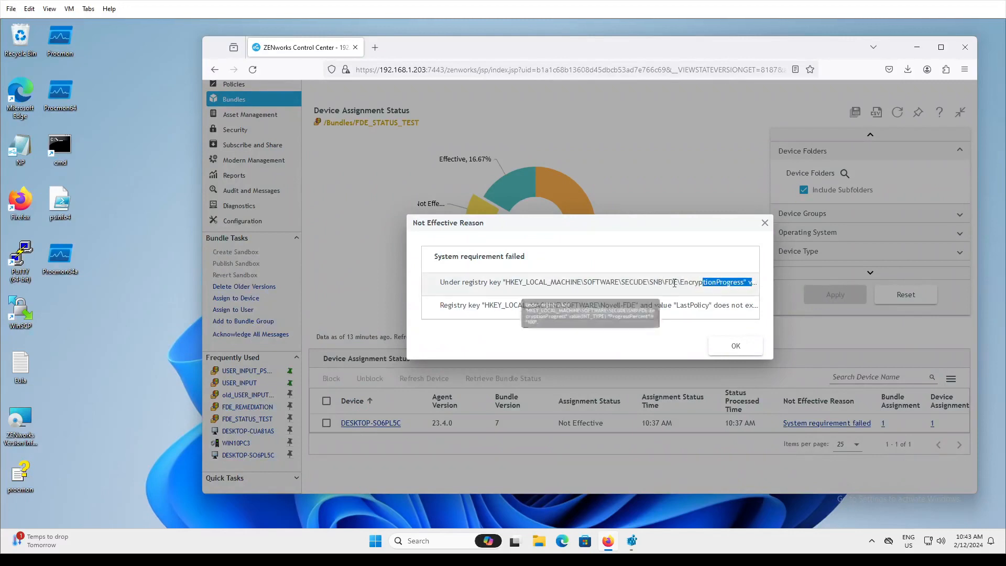
pyautogui.click(675, 283)
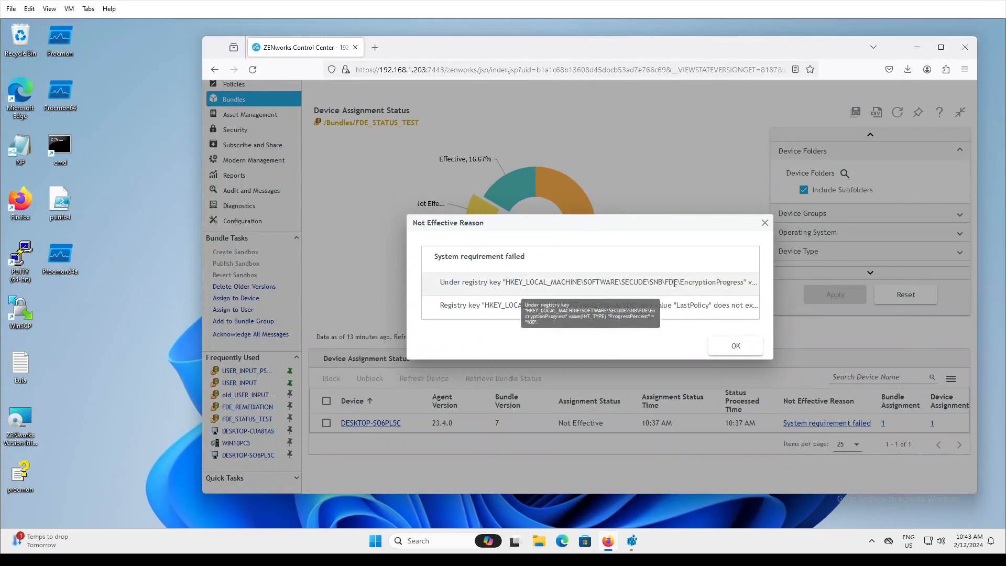
pyautogui.click(748, 351)
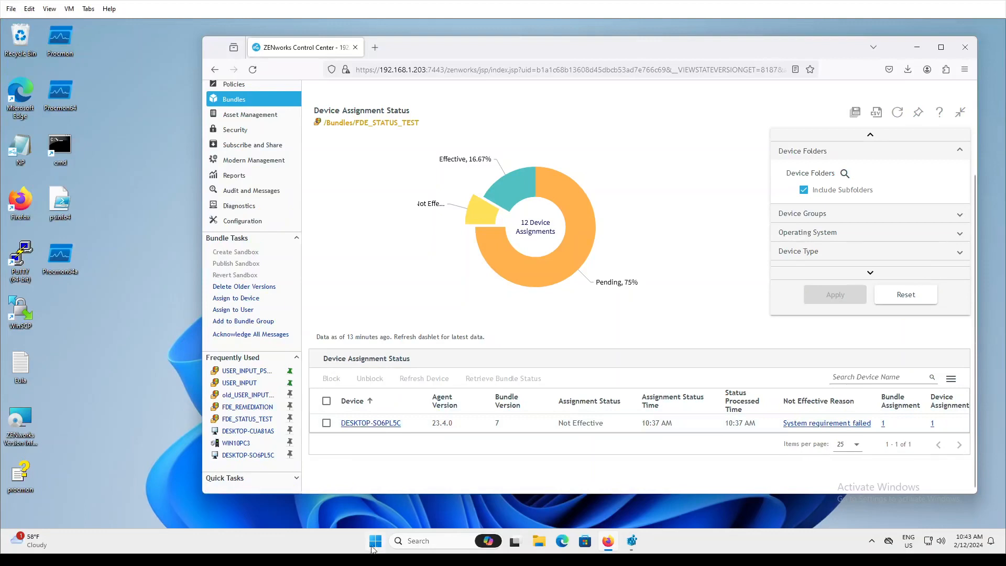
# Switch to Registry Editor and set the ProgressPercent DWORD under SECUDE\SNB\FDE\EncryptionProgress to hexadecimal 64
pyautogui.click(633, 542)
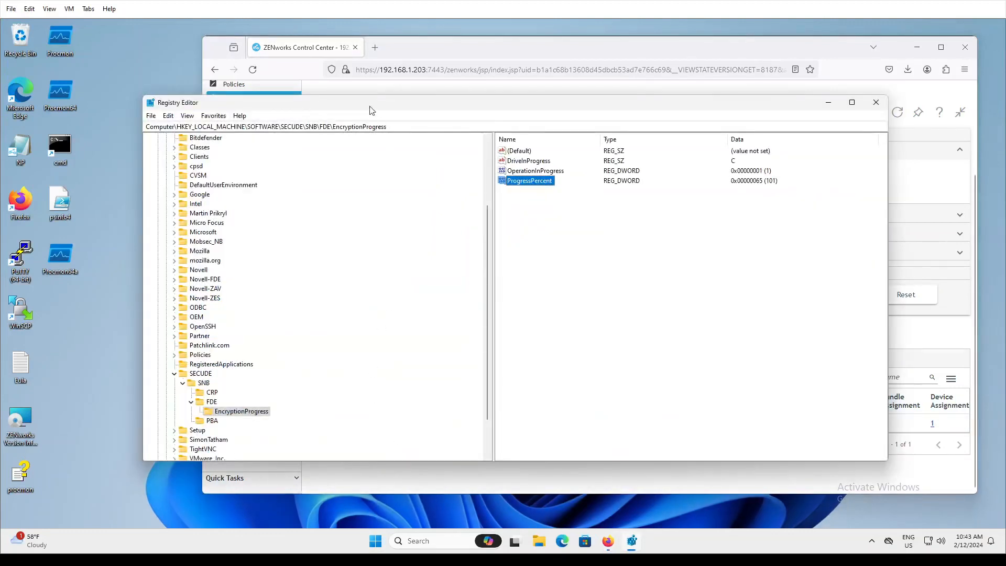
pyautogui.moveTo(369, 109); pyautogui.dragTo(358, 148)
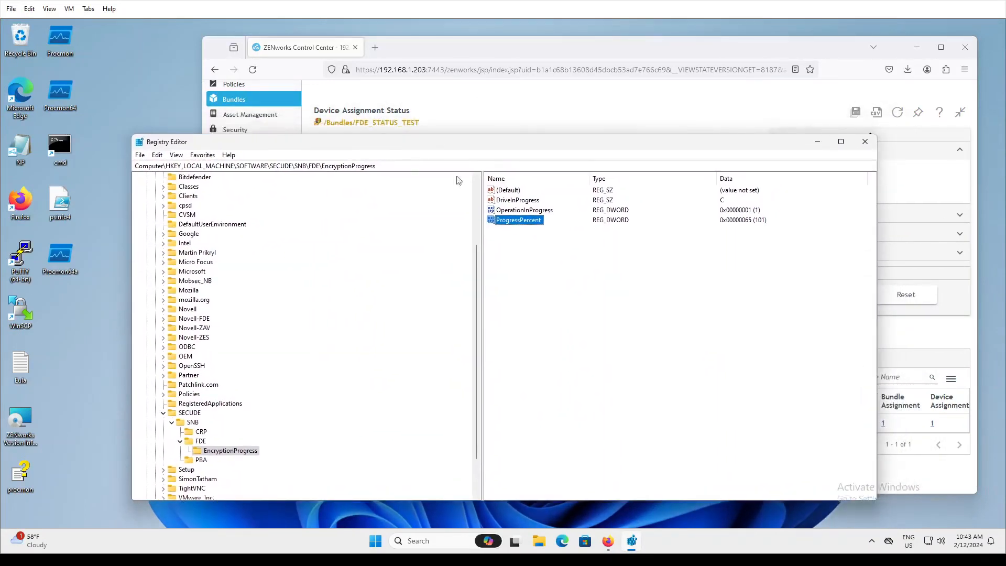
pyautogui.rightClick(538, 227)
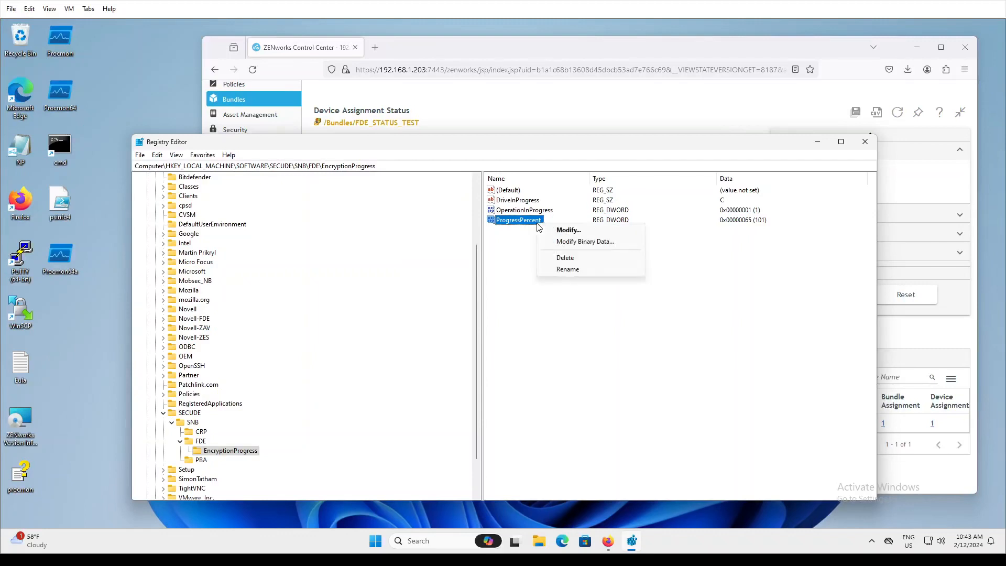
pyautogui.click(563, 270)
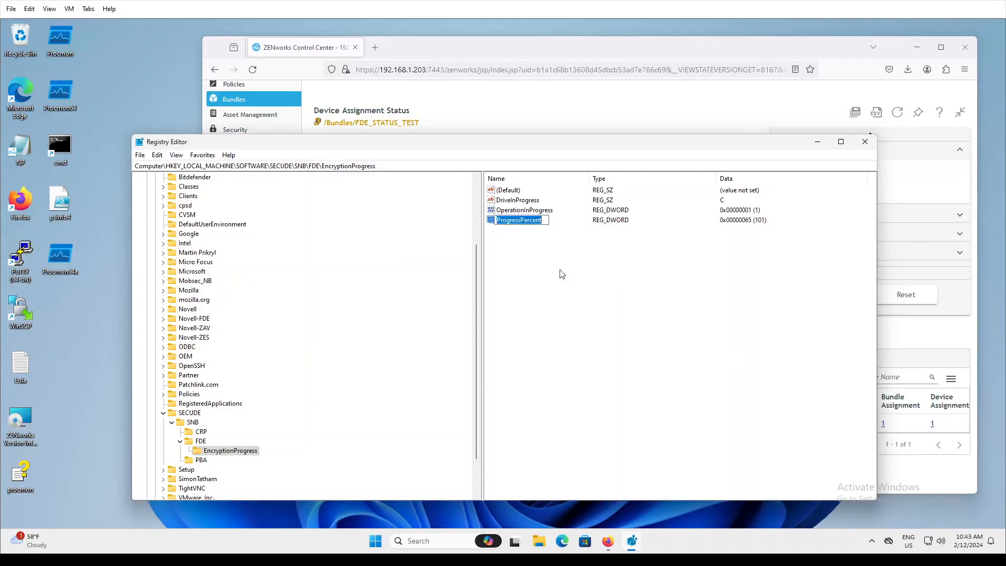
pyautogui.doubleClick(492, 225)
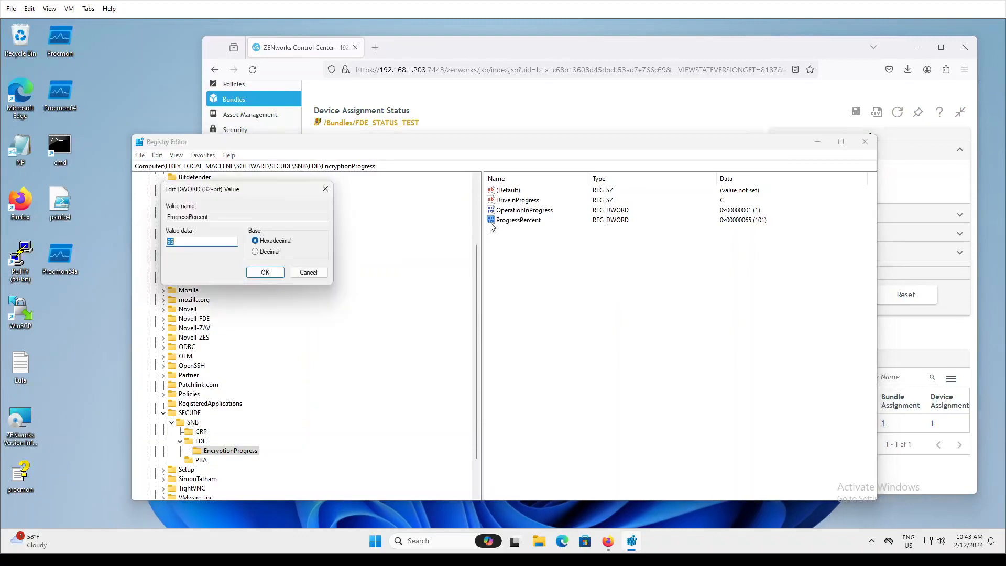
pyautogui.click(196, 242)
pyautogui.write('4')
pyautogui.press('Return')
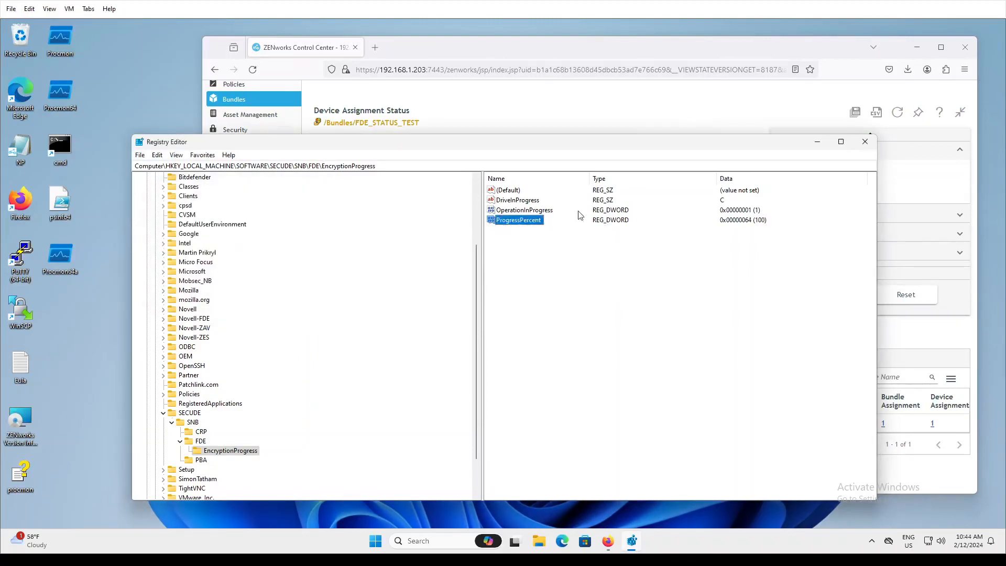
# Return to the ZENworks dashboard in the browser and refresh the local ZENworks agent
pyautogui.click(532, 48)
pyautogui.click(872, 540)
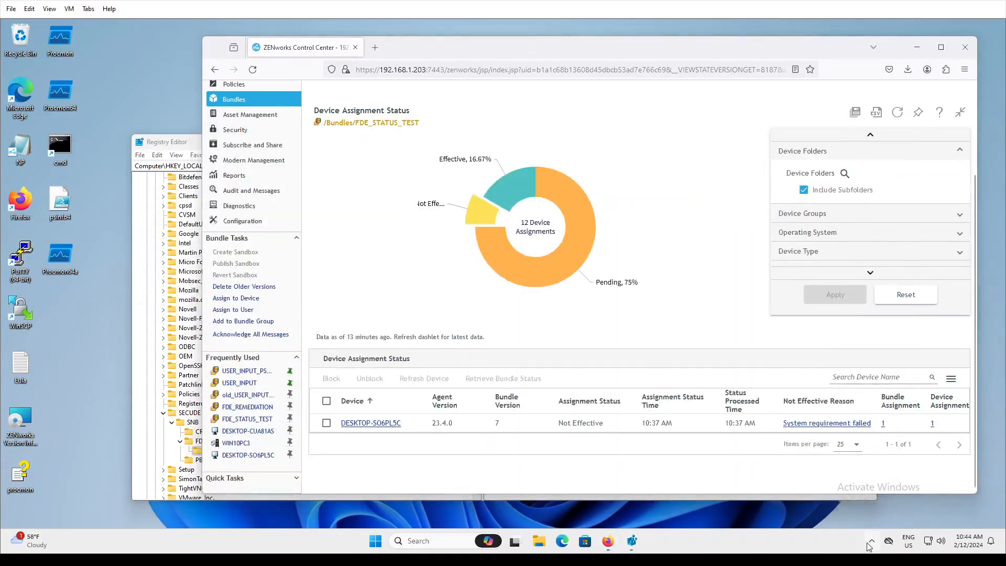
pyautogui.rightClick(872, 489)
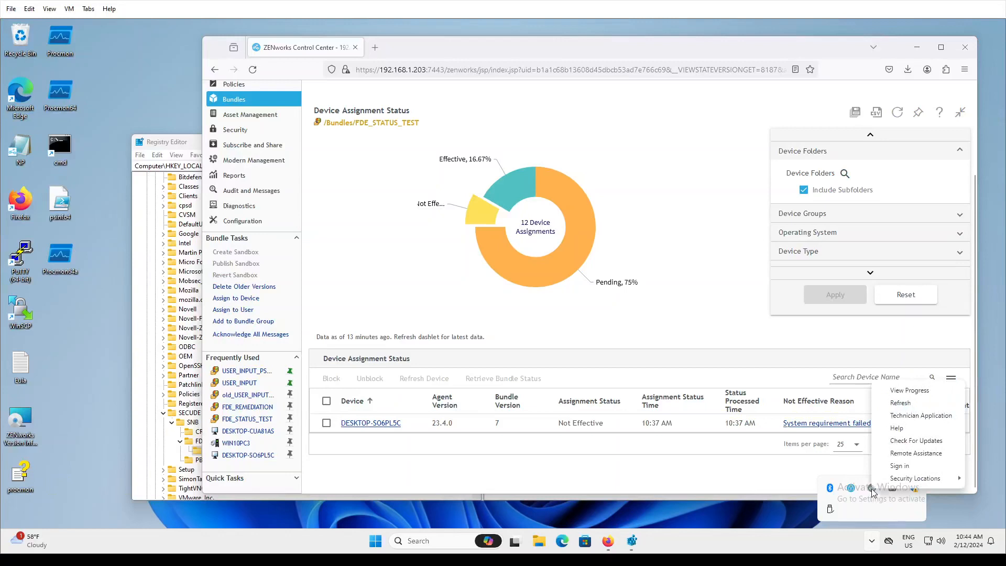
pyautogui.click(893, 409)
pyautogui.click(872, 543)
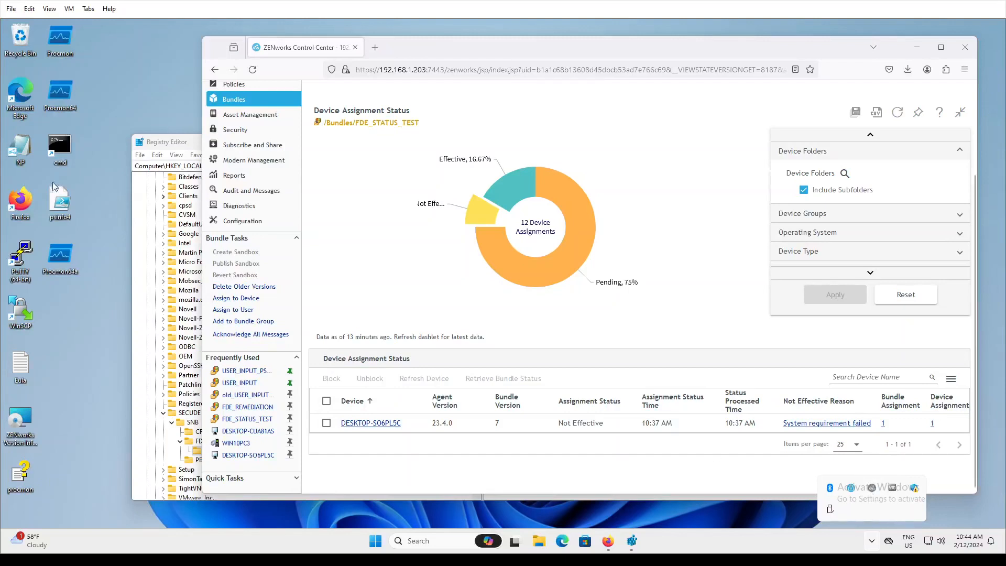
# Run "zac sts rollup" in a command prompt to send the device status, and close the prompt
pyautogui.click(59, 161)
pyautogui.doubleClick(59, 161)
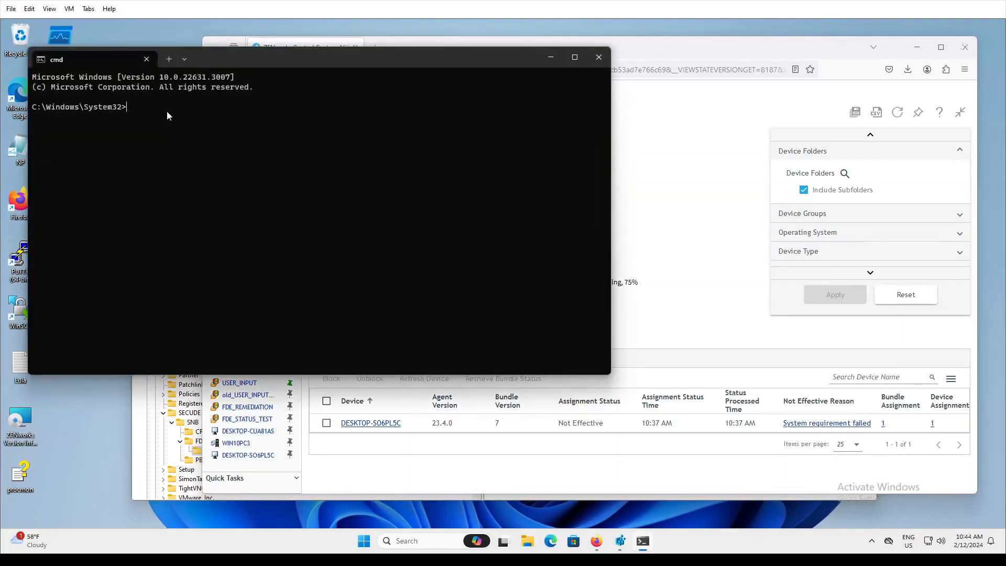
pyautogui.write('zac sts rollup')
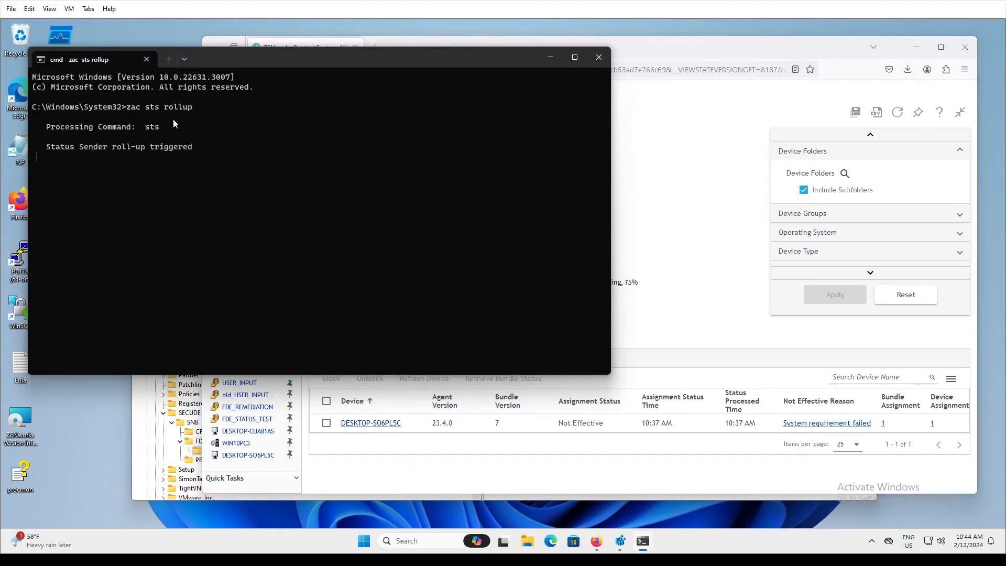
pyautogui.click(595, 56)
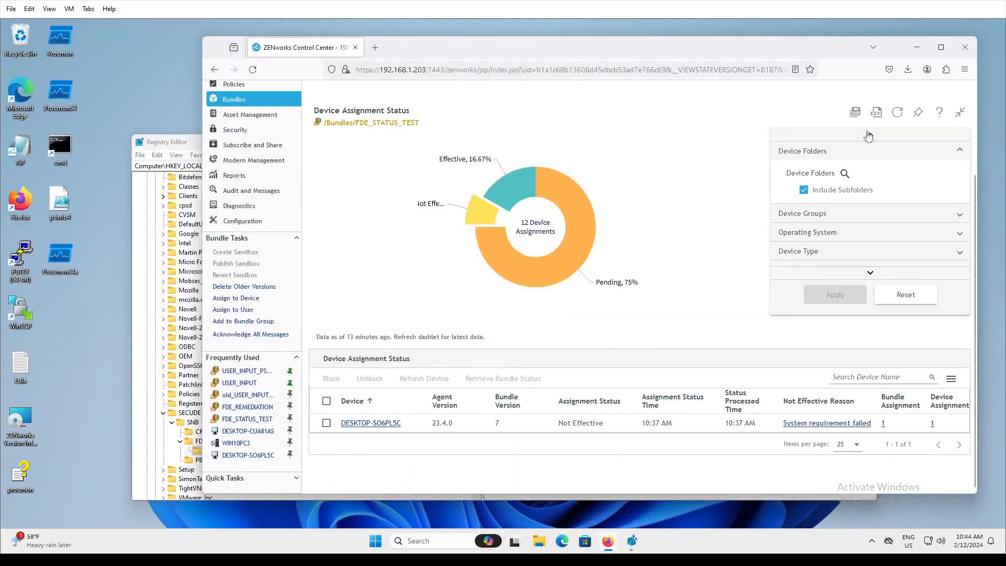
# Refresh the Device Assignment Status data and list the devices with the Effective status
pyautogui.click(895, 118)
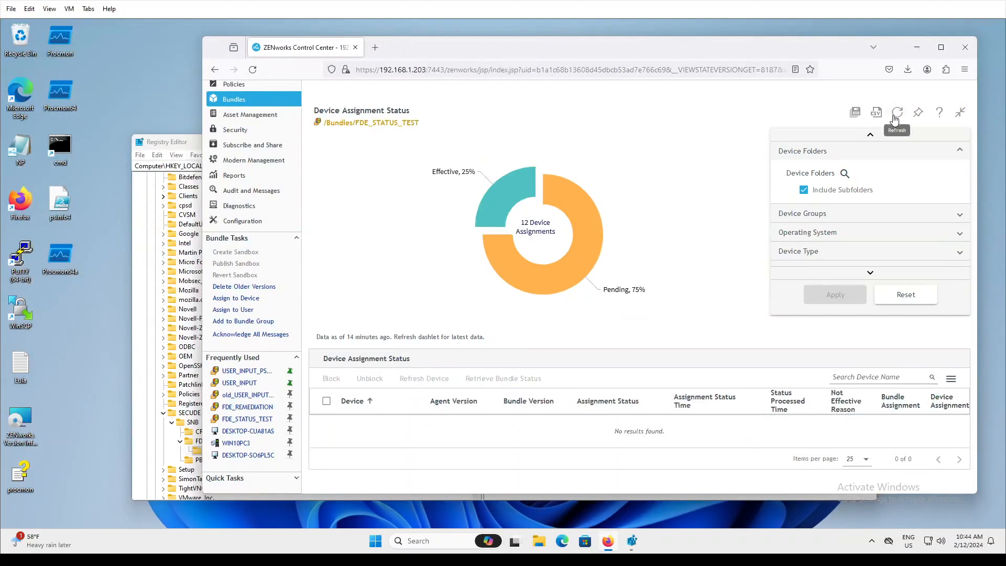
pyautogui.click(491, 207)
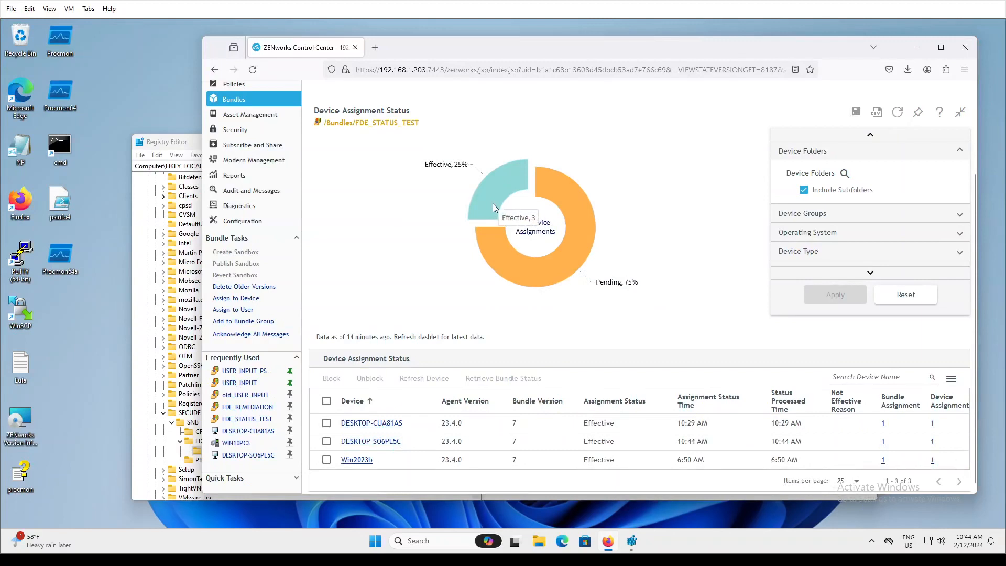
# Export the device assignment status as CSV and open the CSV inside the downloaded Device+Assignment+Status-FDE_STATUS_TEST_20240212 archive
pyautogui.click(877, 114)
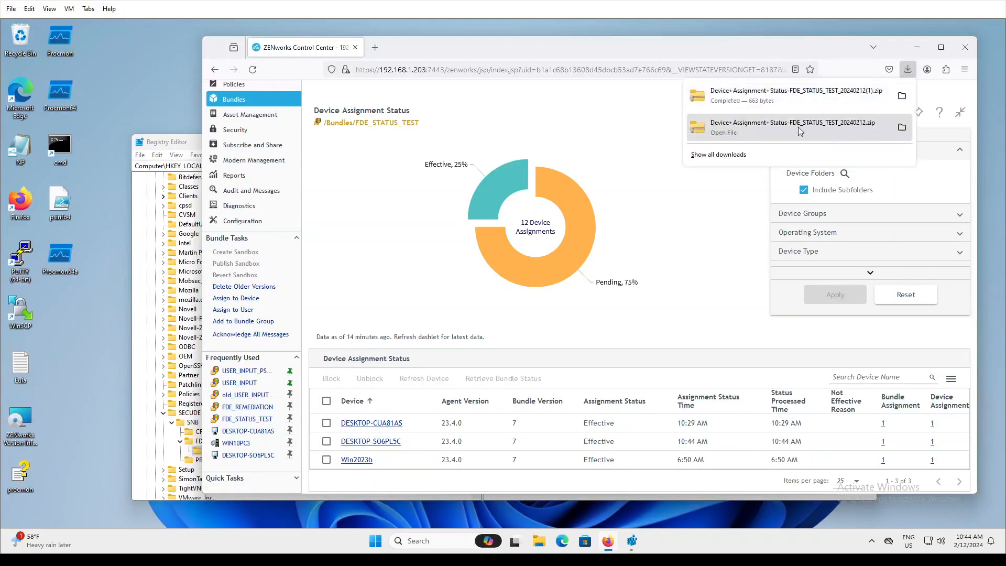
pyautogui.click(789, 98)
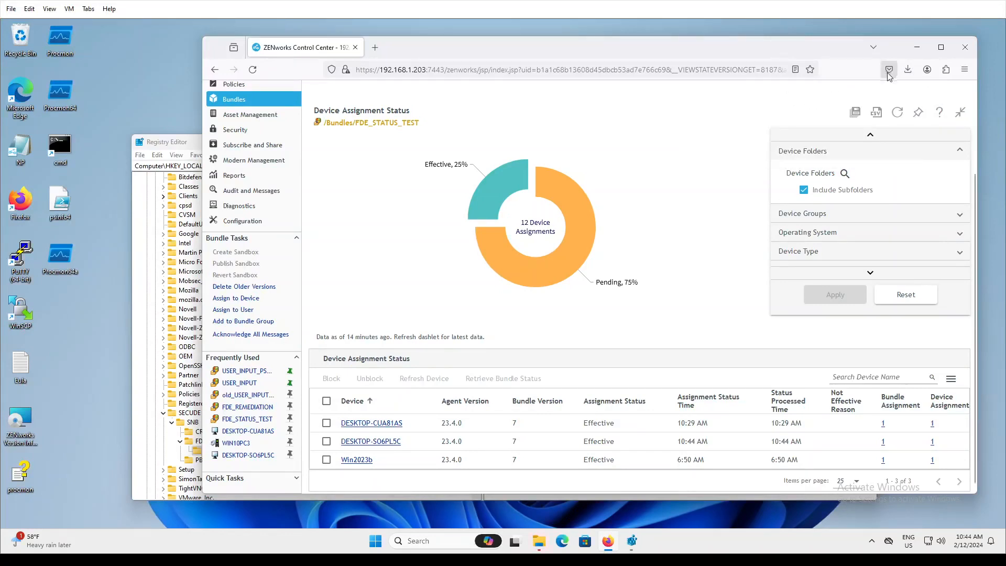
pyautogui.click(909, 70)
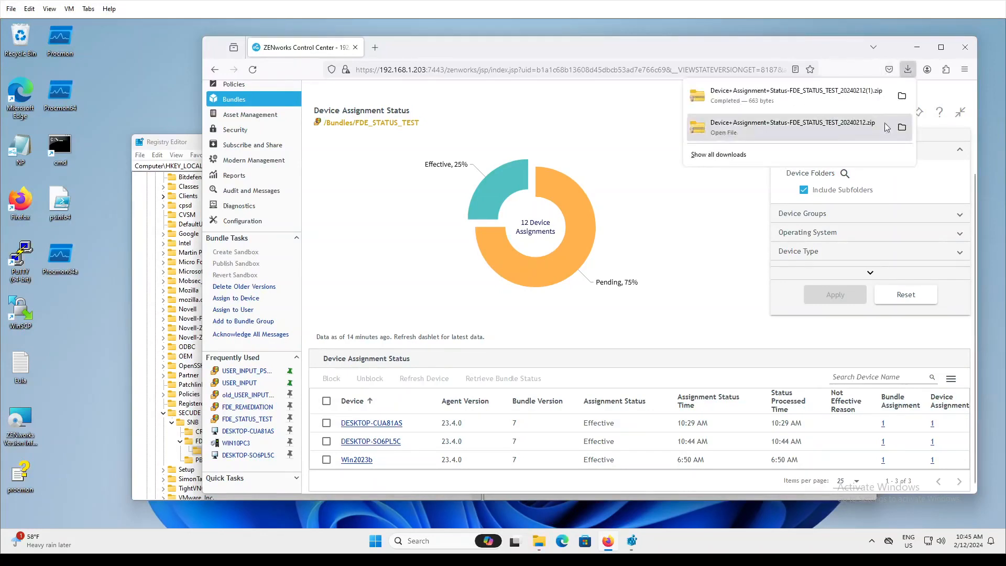
pyautogui.click(902, 127)
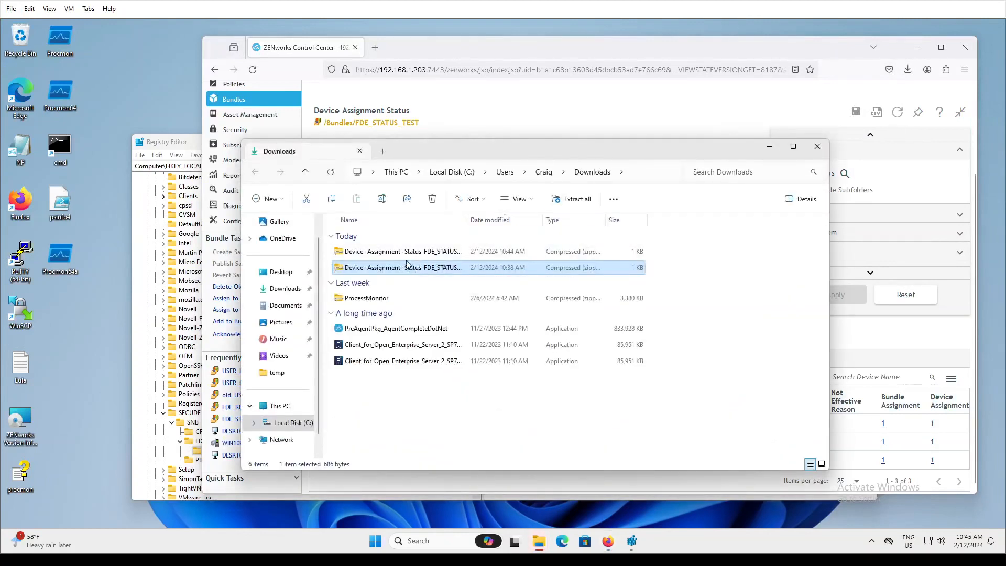
pyautogui.doubleClick(417, 269)
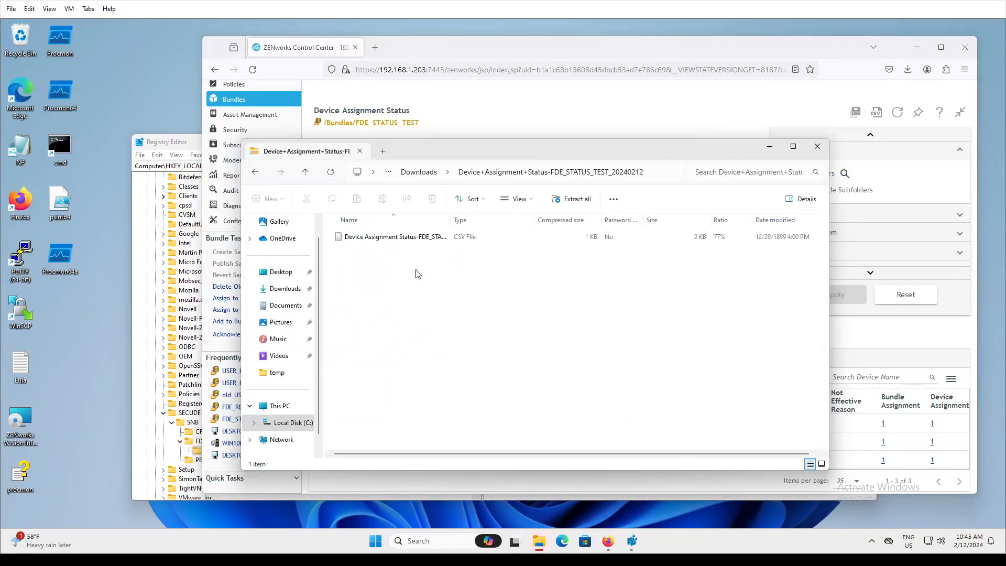
pyautogui.click(383, 237)
pyautogui.doubleClick(383, 237)
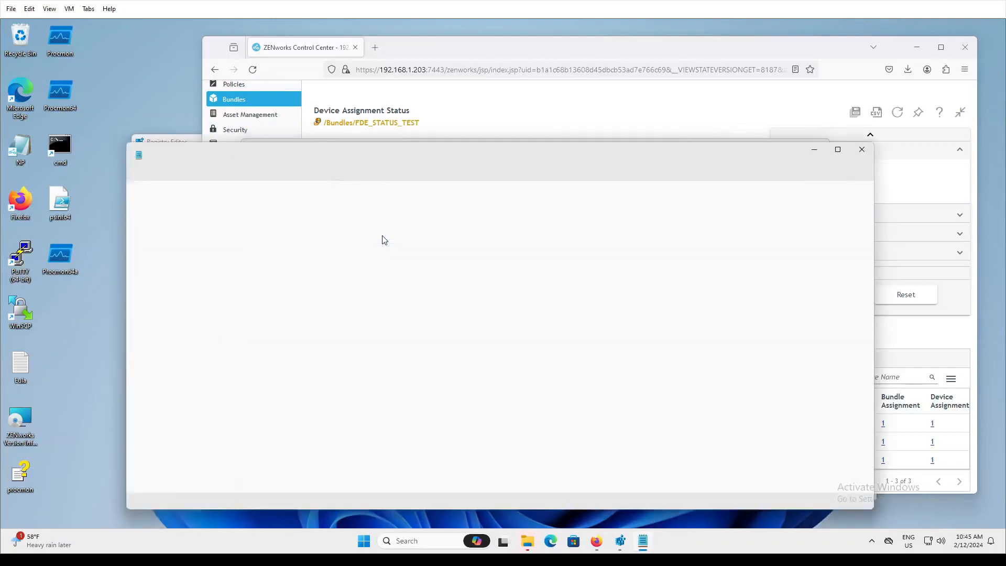
# Examine the DESKTOP-SO6PL5C row in the exported CSV, and close the CSV and its archive folder
pyautogui.click(839, 149)
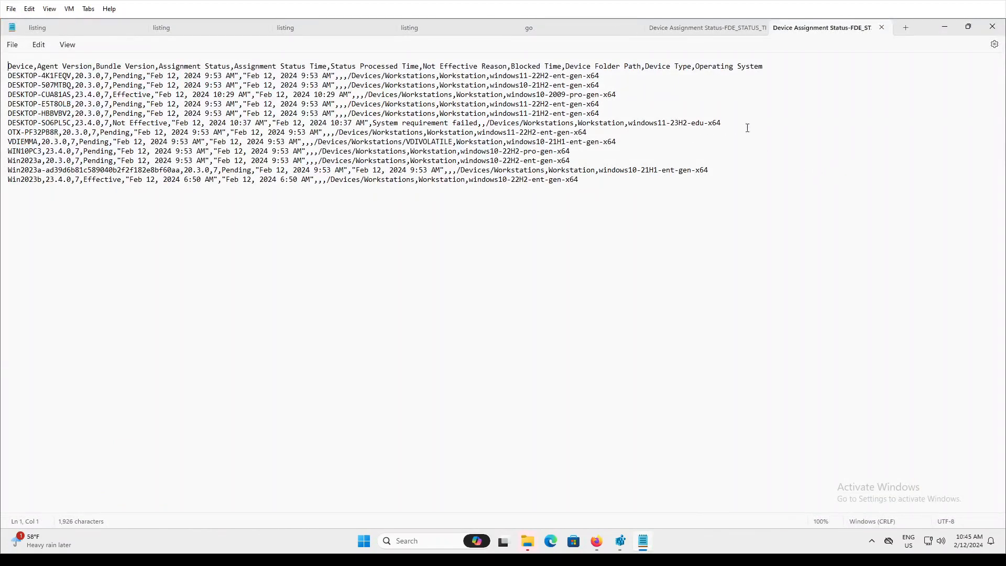
pyautogui.moveTo(747, 128); pyautogui.dragTo(2, 128)
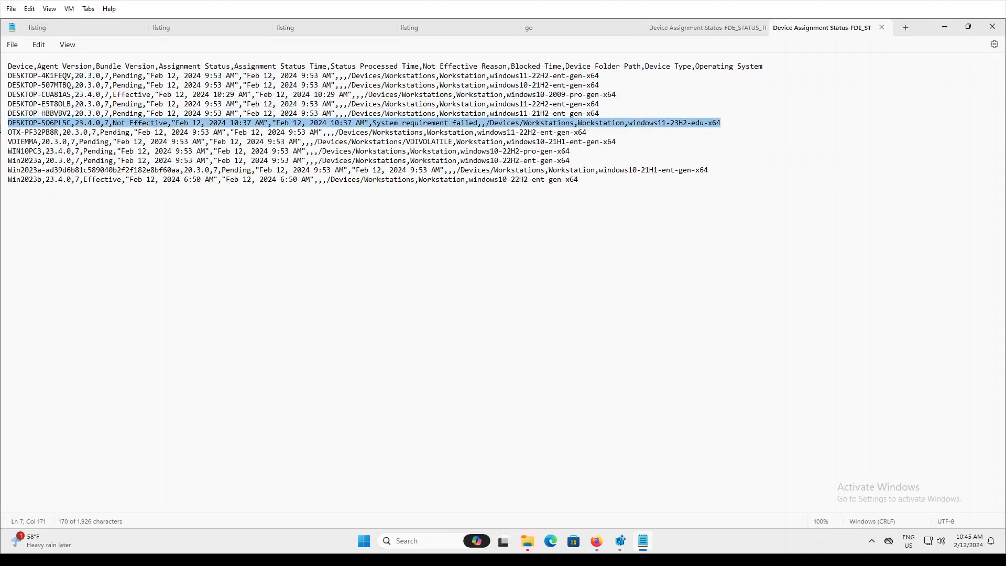
pyautogui.click(993, 27)
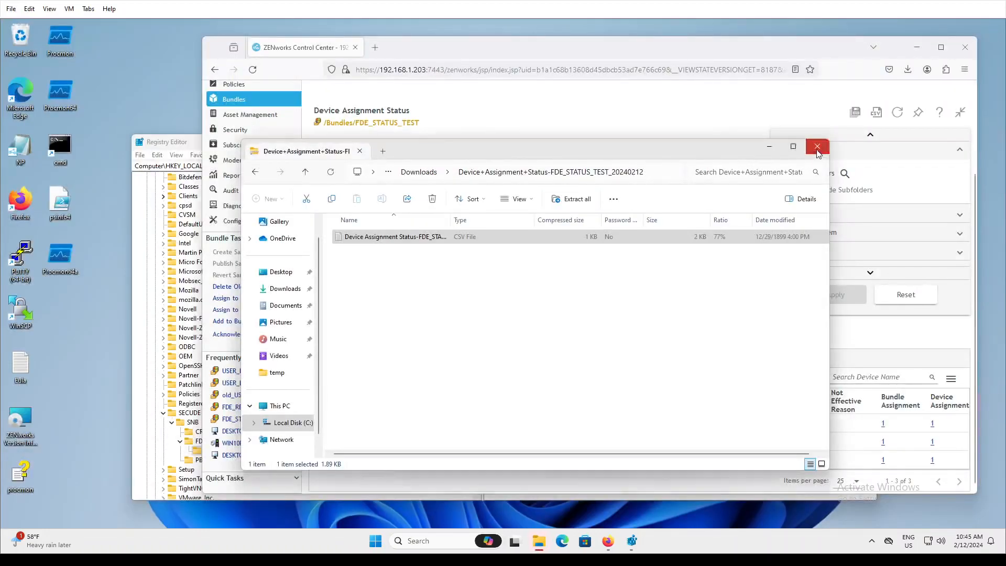
pyautogui.click(818, 147)
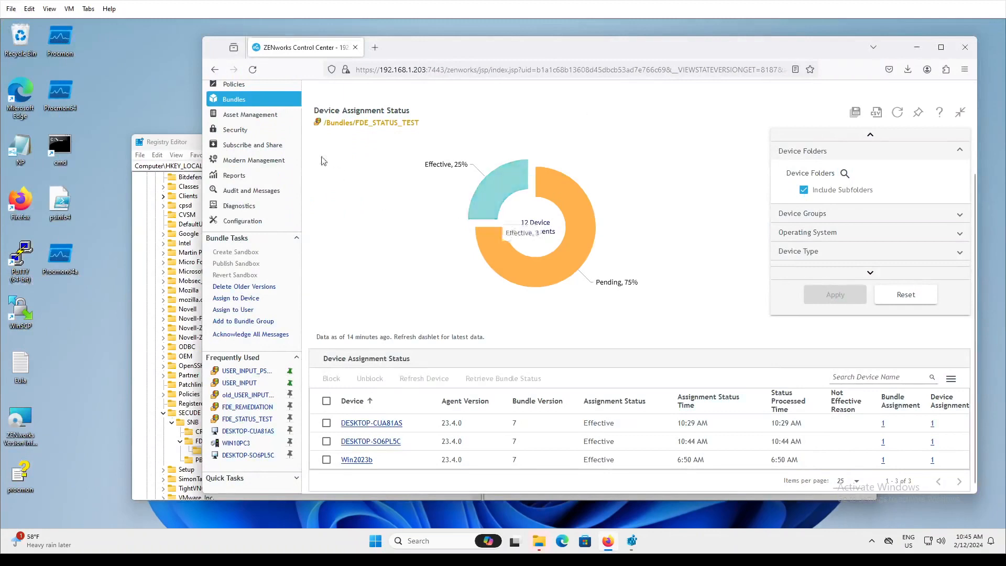
# Open the FDE_STATUS_TEST bundle from the bundle overview and view its system requirements
pyautogui.click(242, 101)
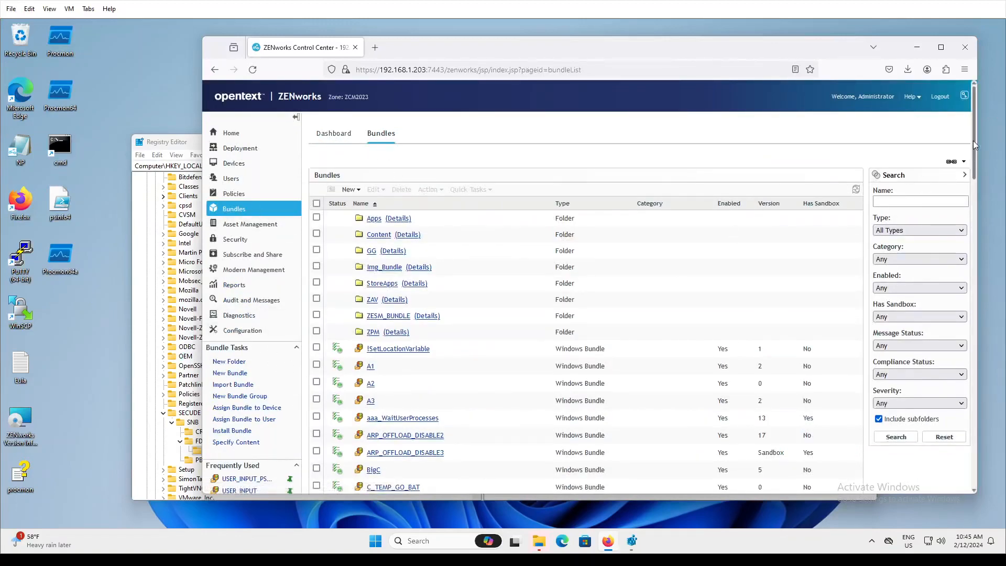
pyautogui.moveTo(973, 141); pyautogui.dragTo(981, 219)
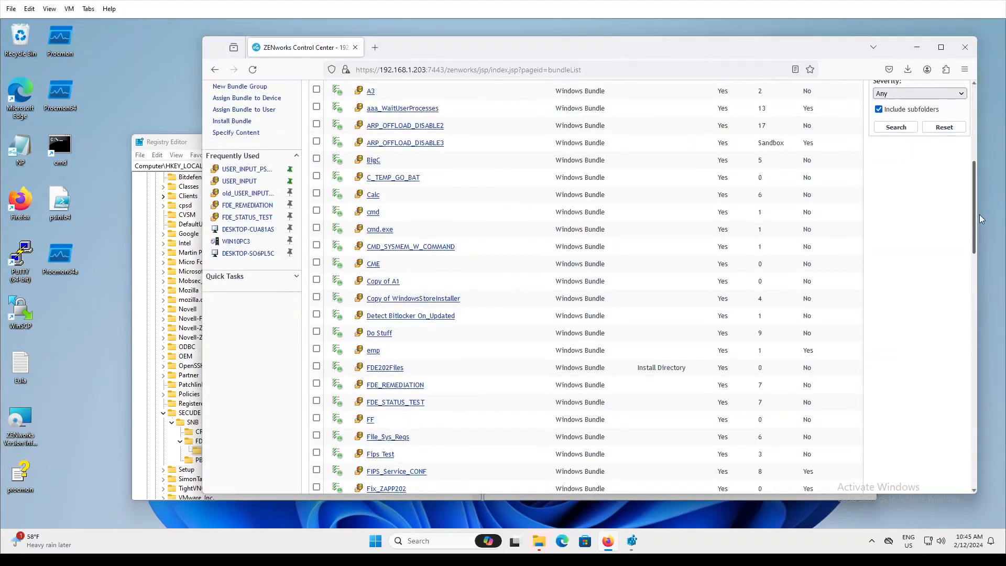
pyautogui.click(234, 217)
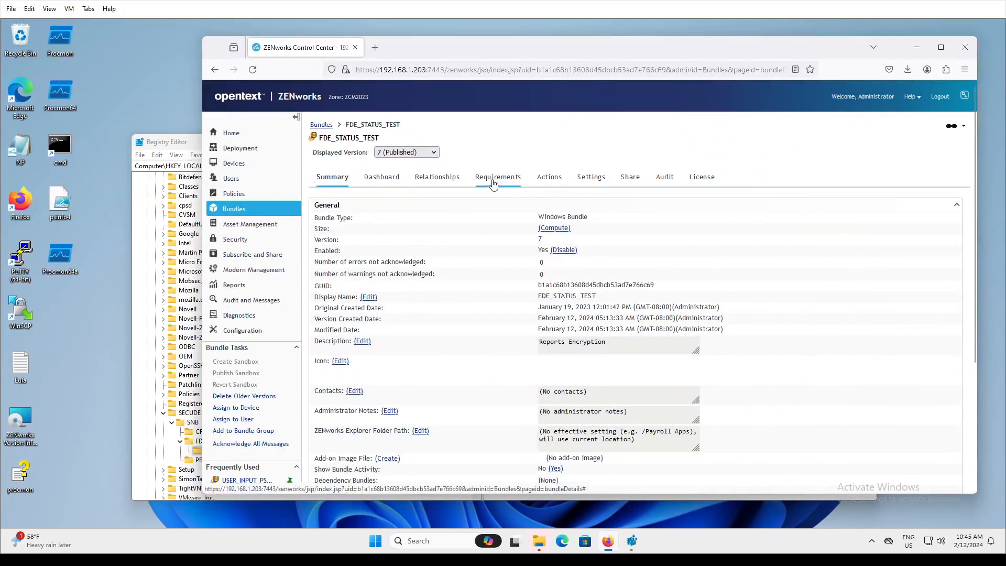
pyautogui.click(448, 181)
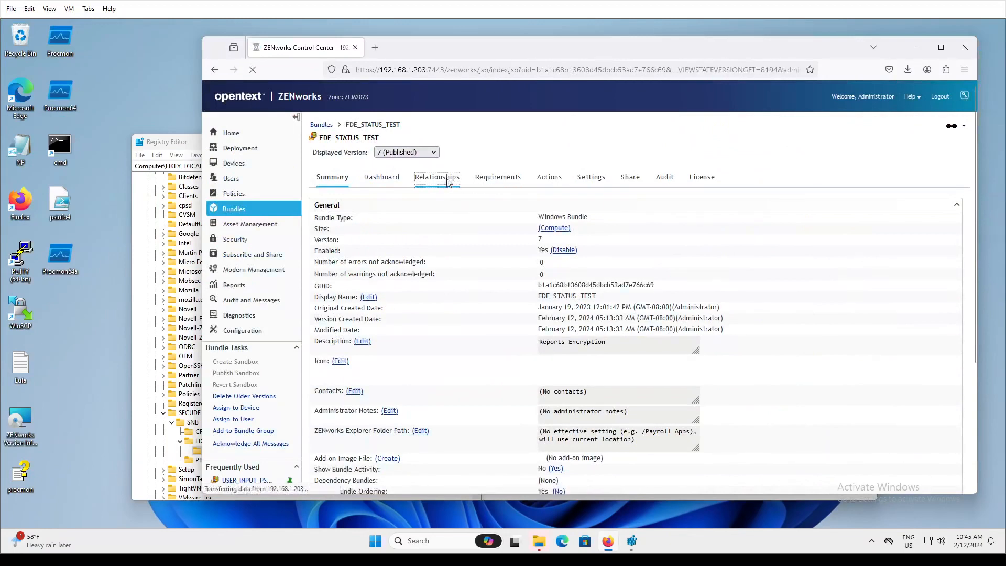
pyautogui.click(485, 181)
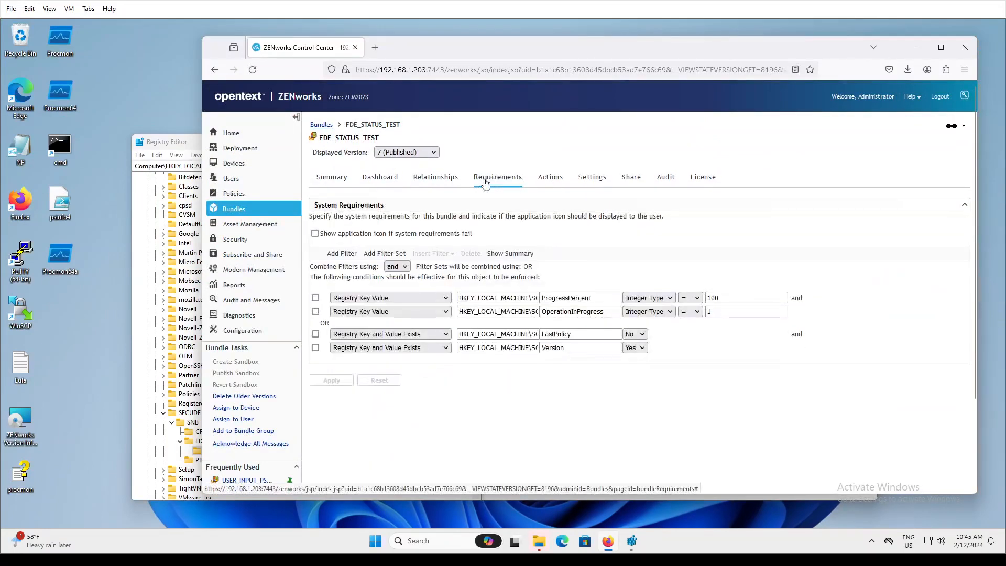